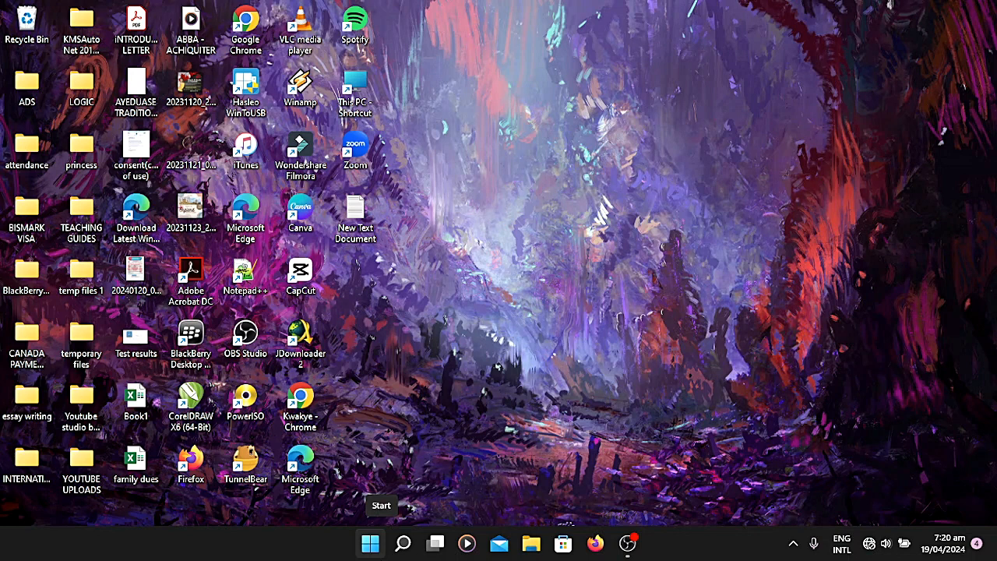
# Step: Search Windows for the firewall settings and open Firewall & network protection in a maximized window
pyautogui.click(372, 543)
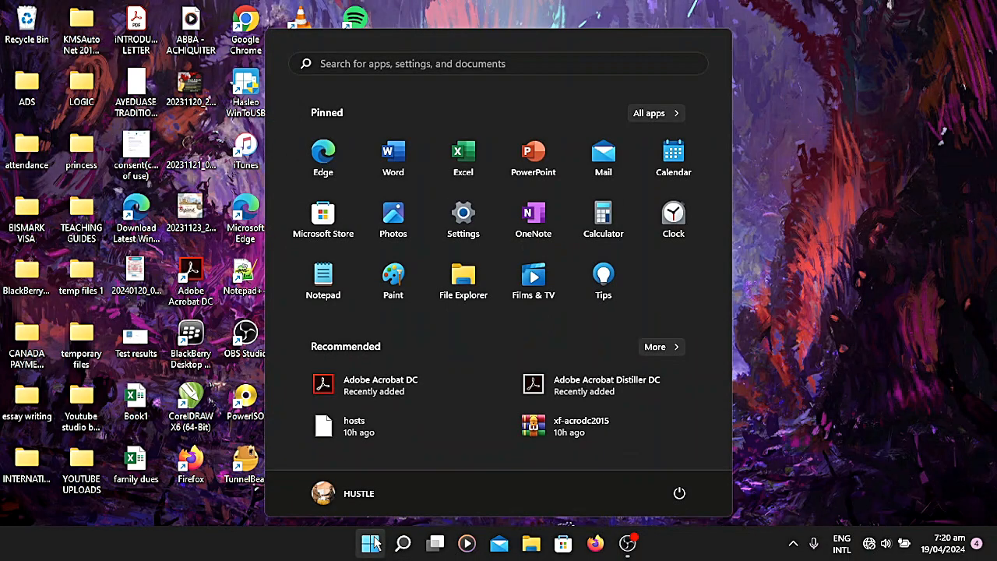
pyautogui.click(374, 67)
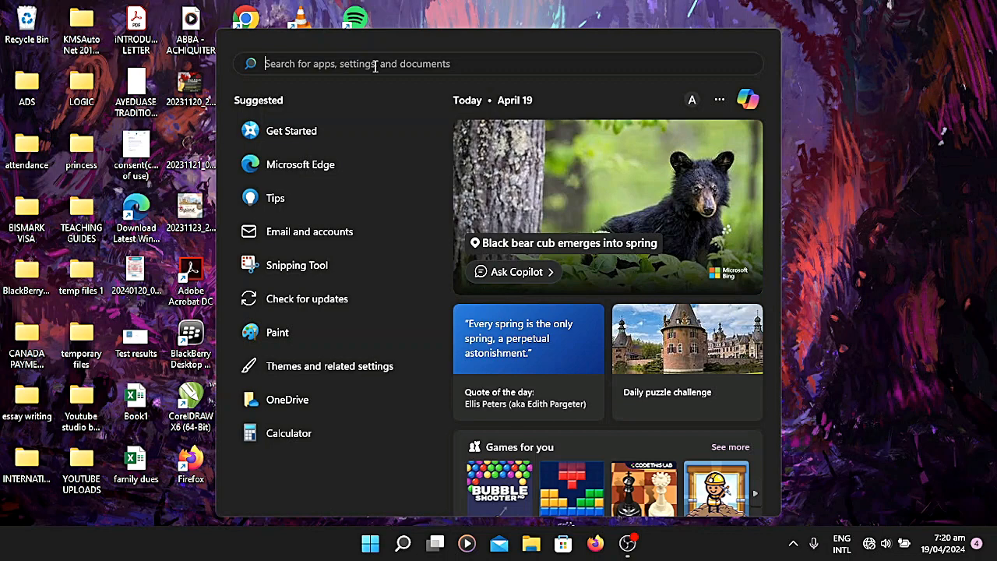
pyautogui.write('FIRE')
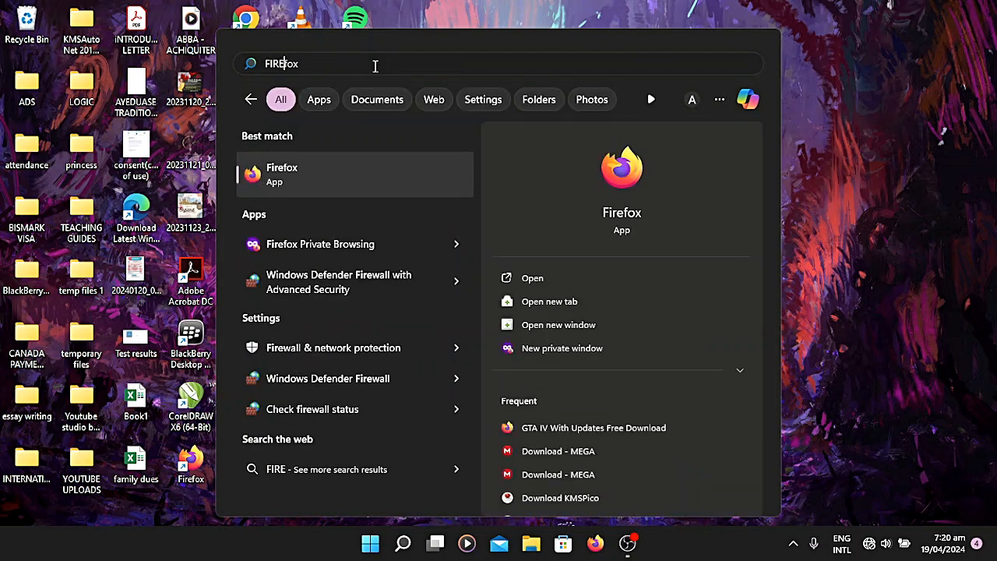
pyautogui.write('WA')
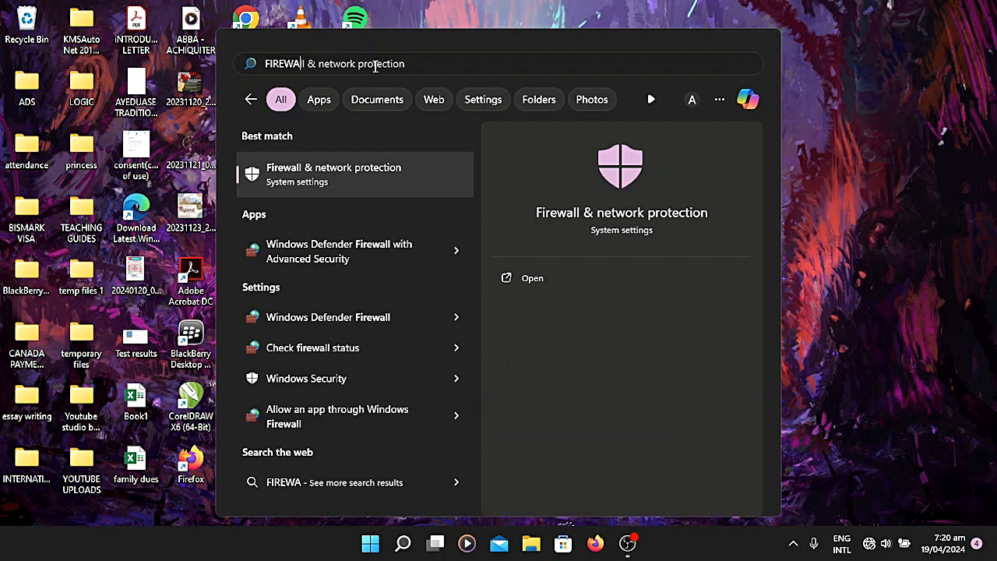
pyautogui.click(518, 278)
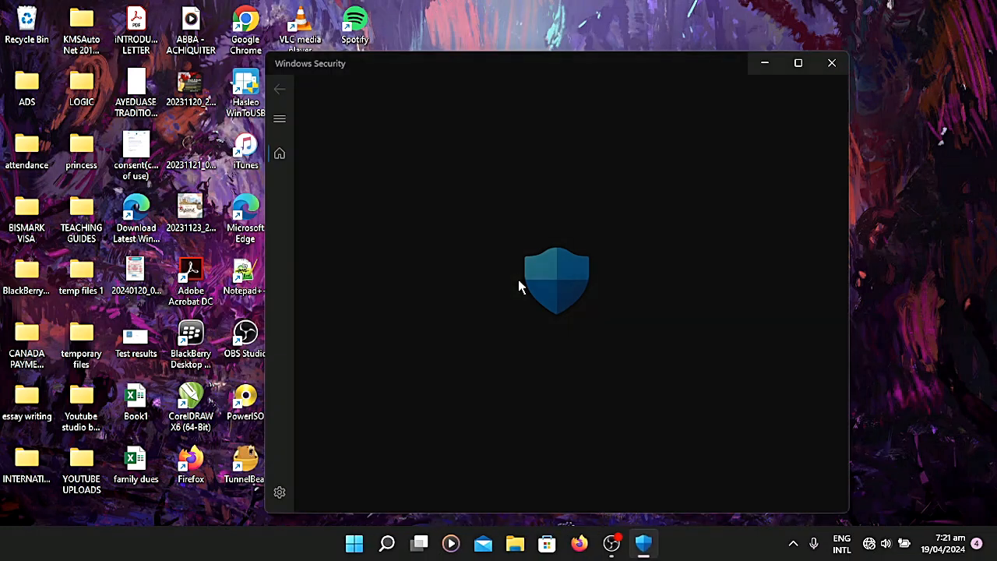
pyautogui.click(797, 63)
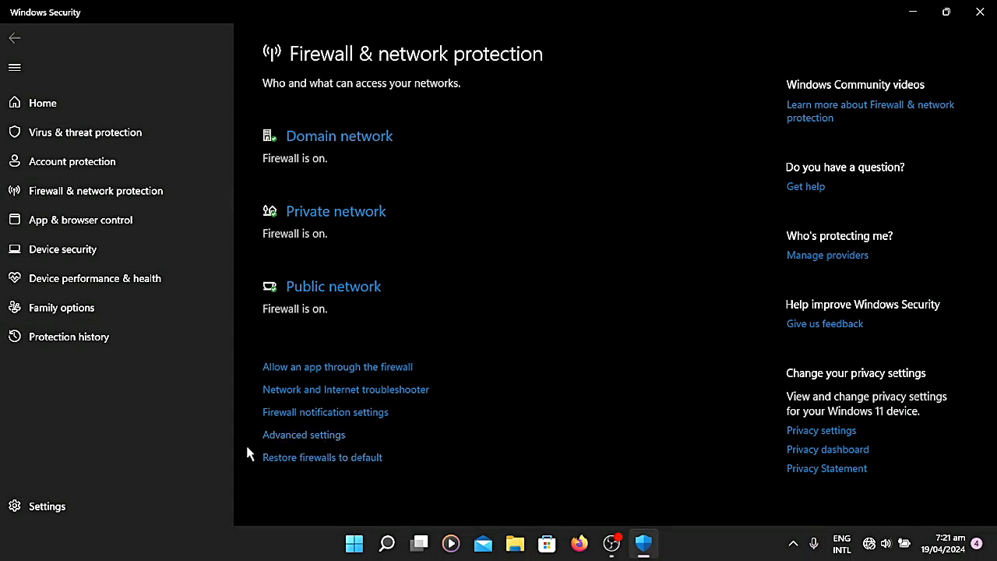
# Step: Open the firewall's advanced settings and start a new outbound rule of the Program type
pyautogui.click(312, 435)
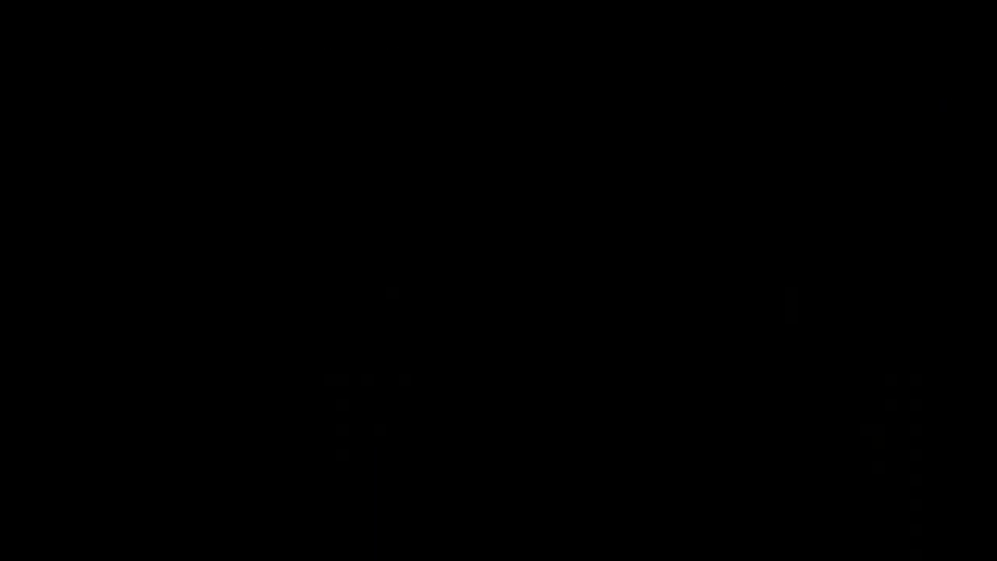
pyautogui.click(437, 384)
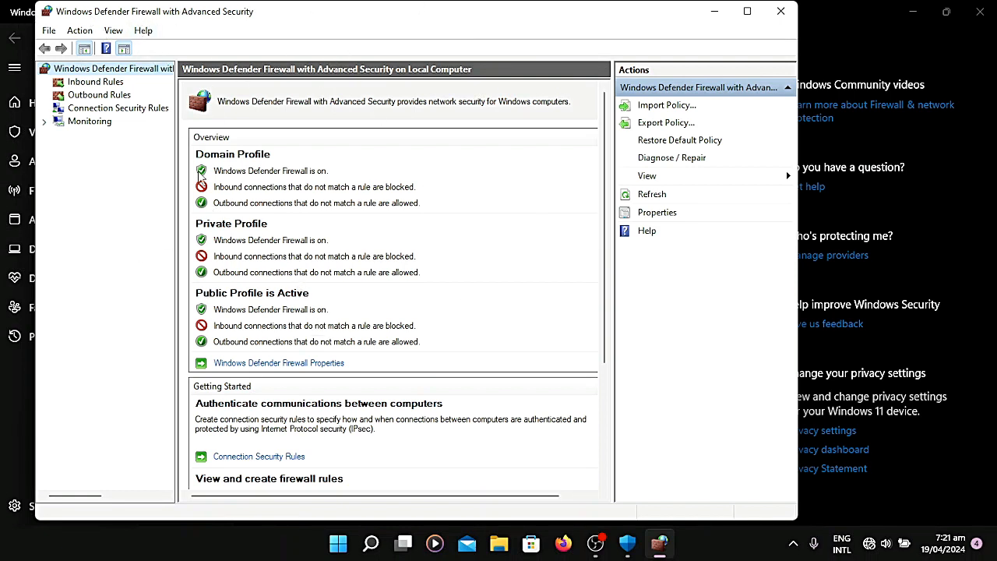
pyautogui.click(84, 96)
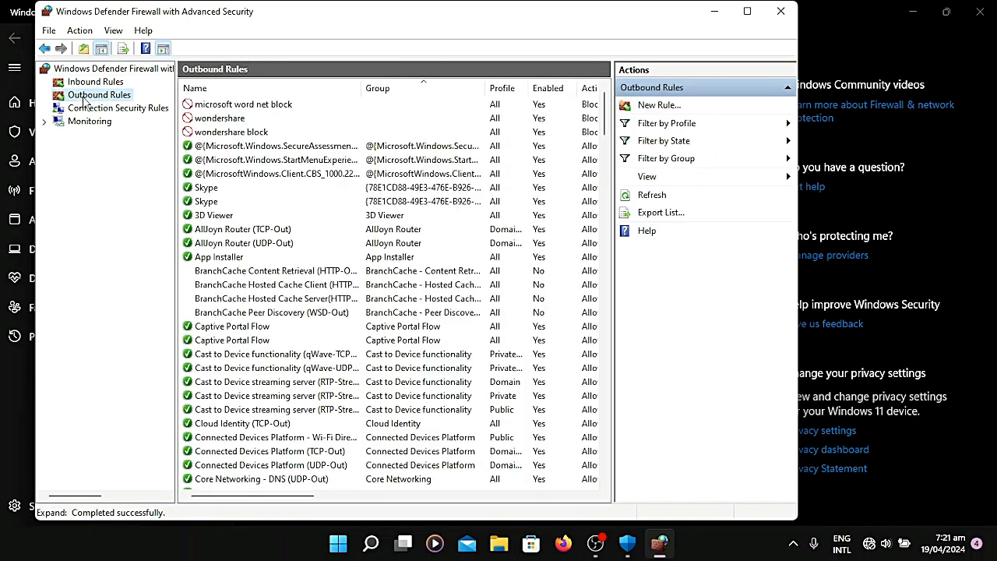
pyautogui.click(659, 106)
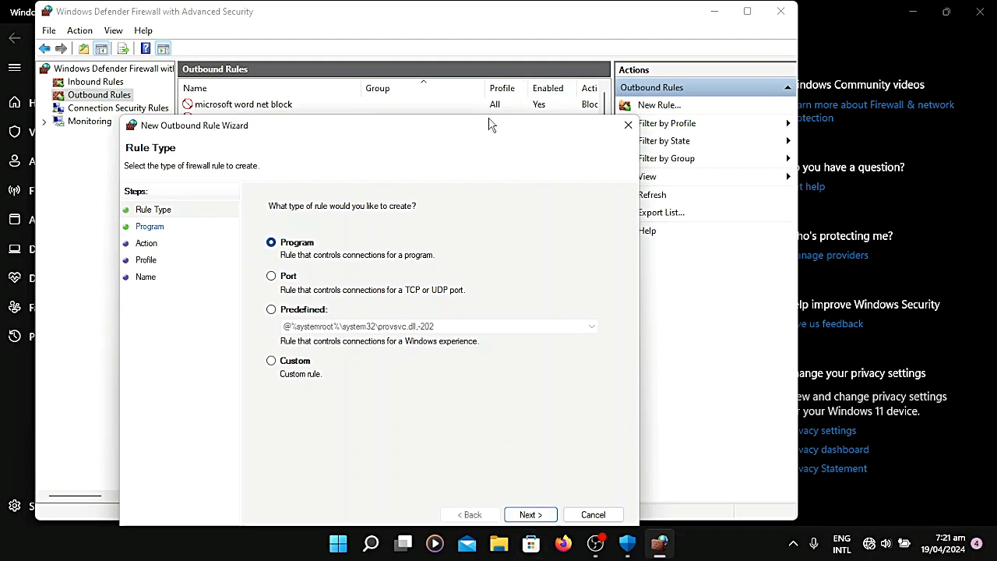
pyautogui.moveTo(489, 125); pyautogui.dragTo(486, 52)
pyautogui.click(523, 437)
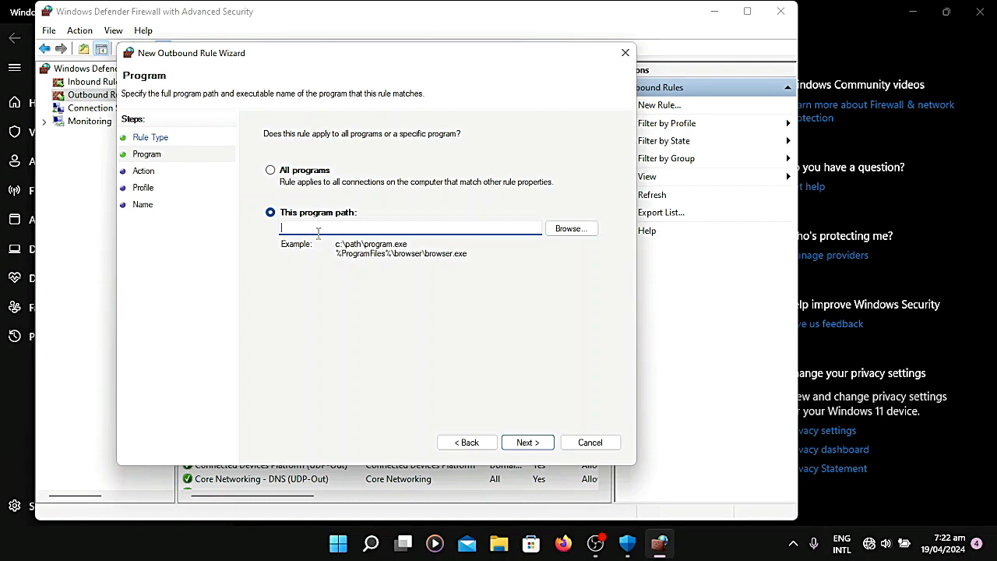
# Step: Browse for the rule's program path in the Acrobat folder under Program Files (x86), Adobe, Acrobat DC on Local Disk (C:)
pyautogui.click(578, 228)
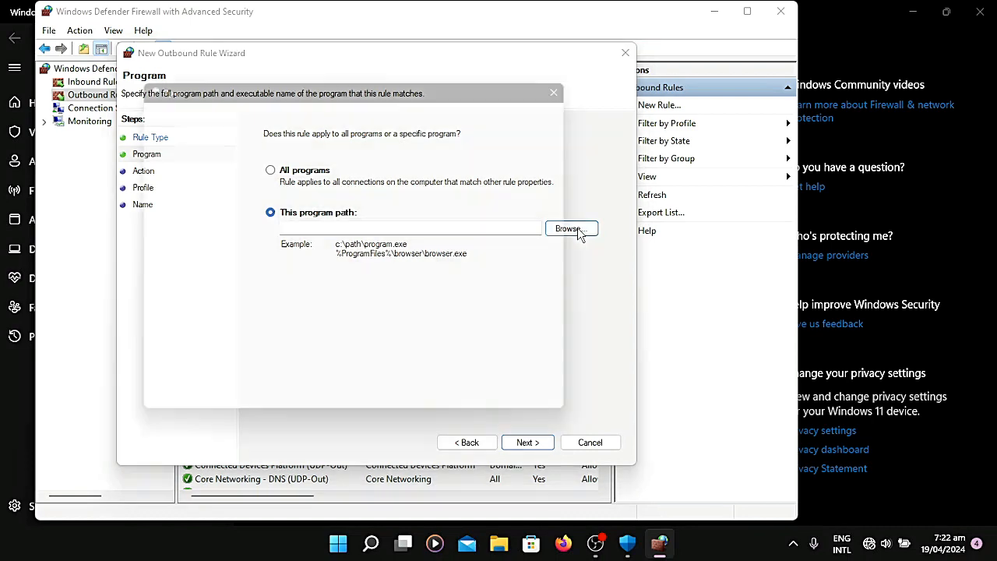
pyautogui.click(684, 280)
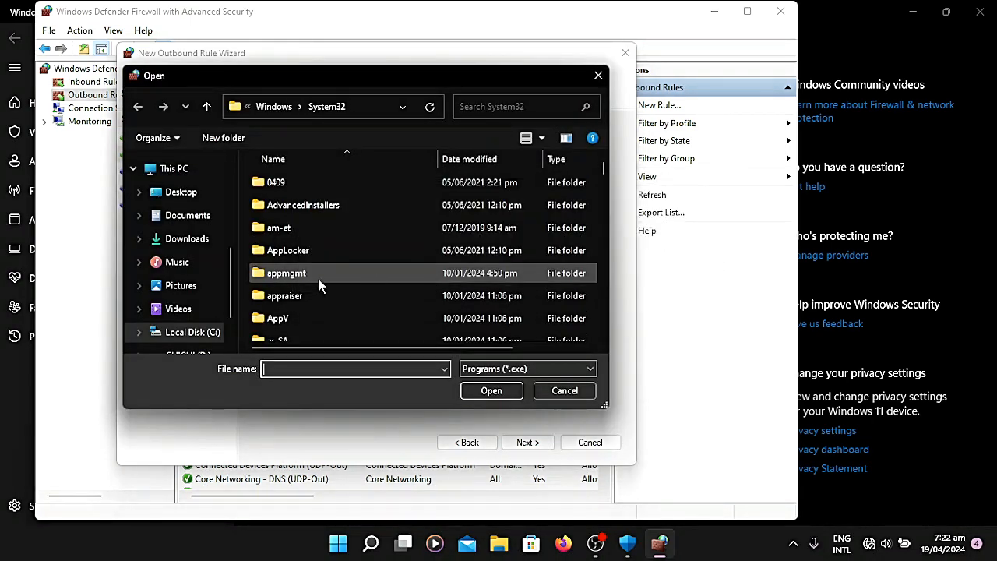
pyautogui.scroll(-1, 216, 312)
pyautogui.click(209, 305)
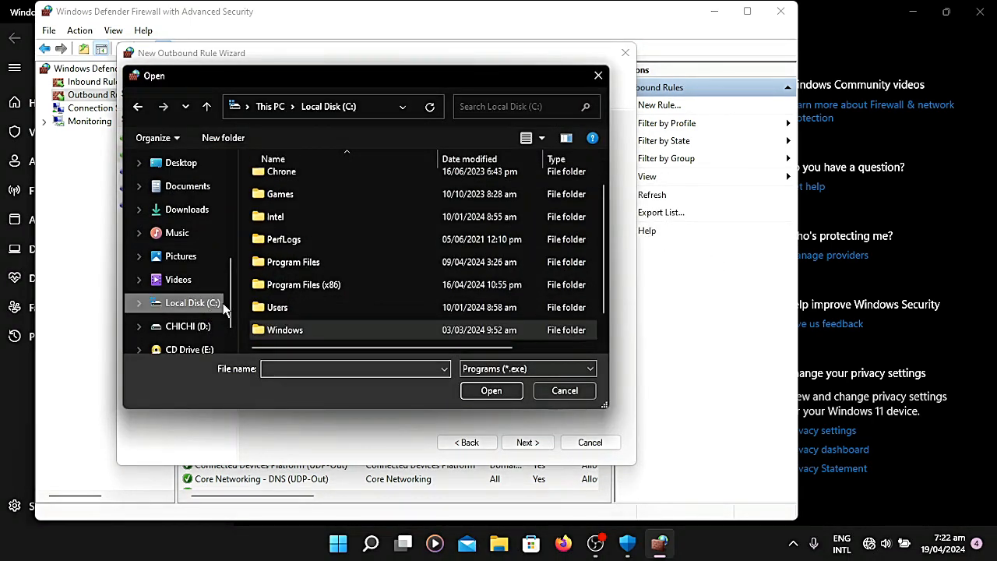
pyautogui.doubleClick(348, 285)
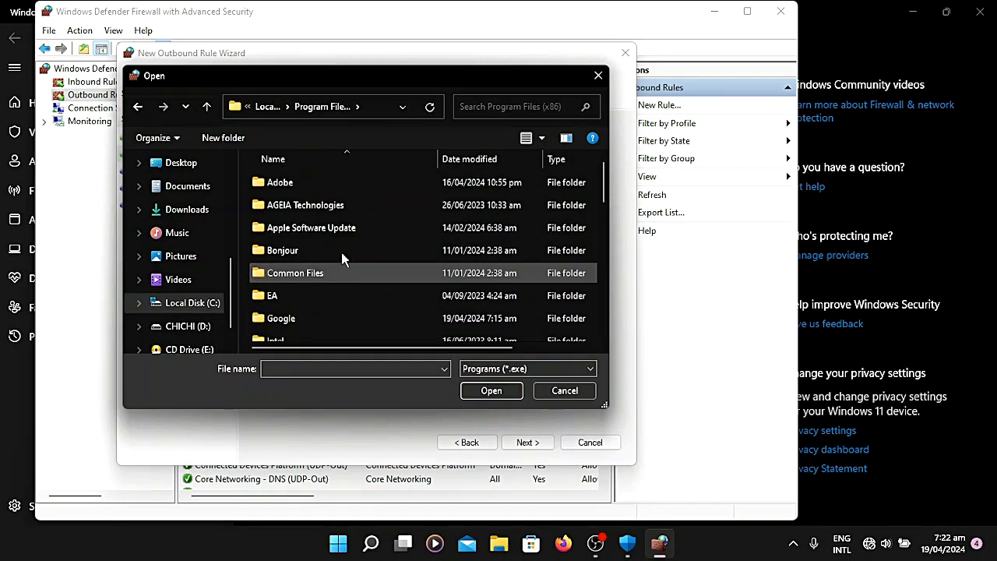
pyautogui.doubleClick(284, 187)
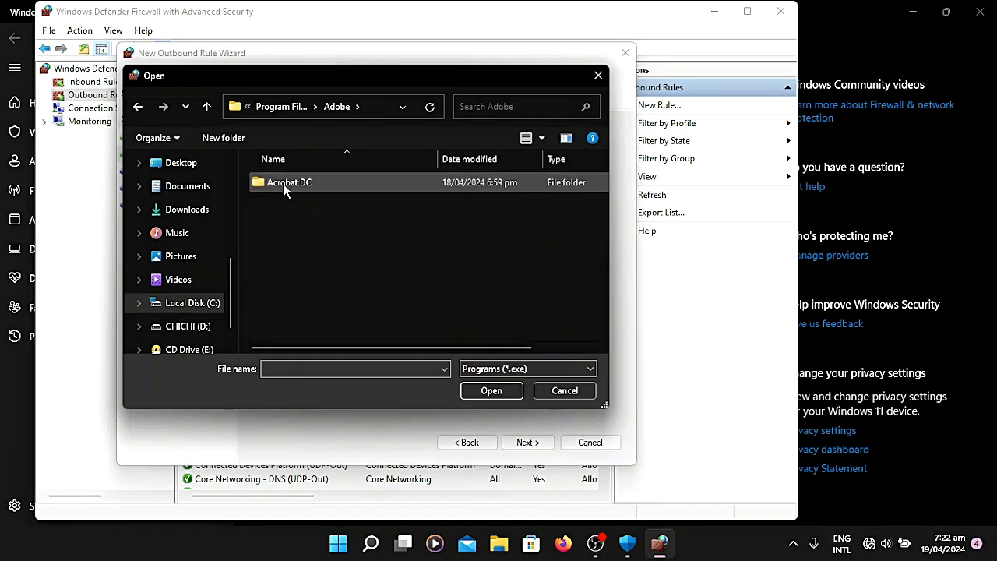
pyautogui.doubleClick(285, 187)
pyautogui.doubleClick(284, 187)
# Step: Choose the acrodist application as the program the outbound rule applies to
pyautogui.scroll(-10, 302, 215)
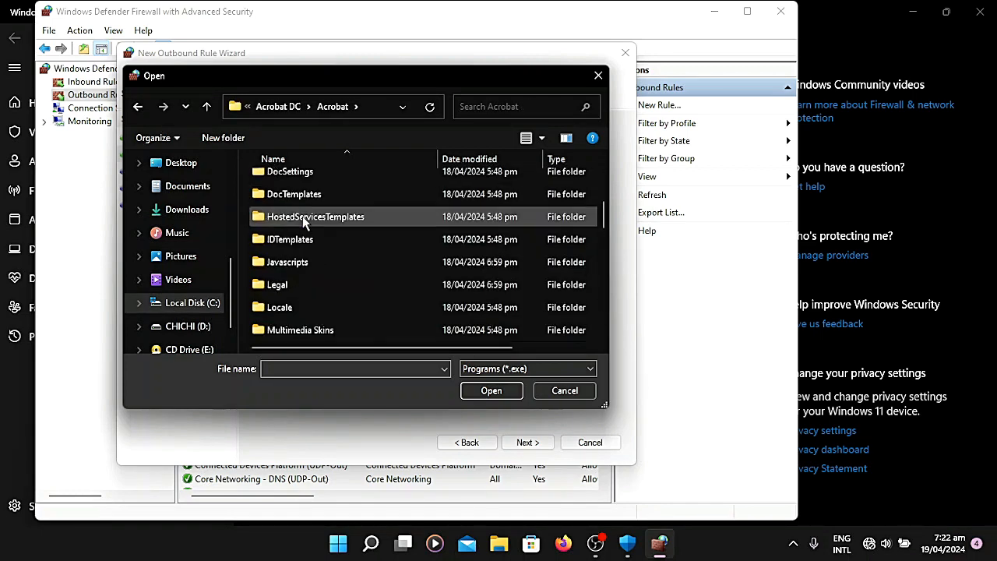
pyautogui.scroll(-1, 320, 280)
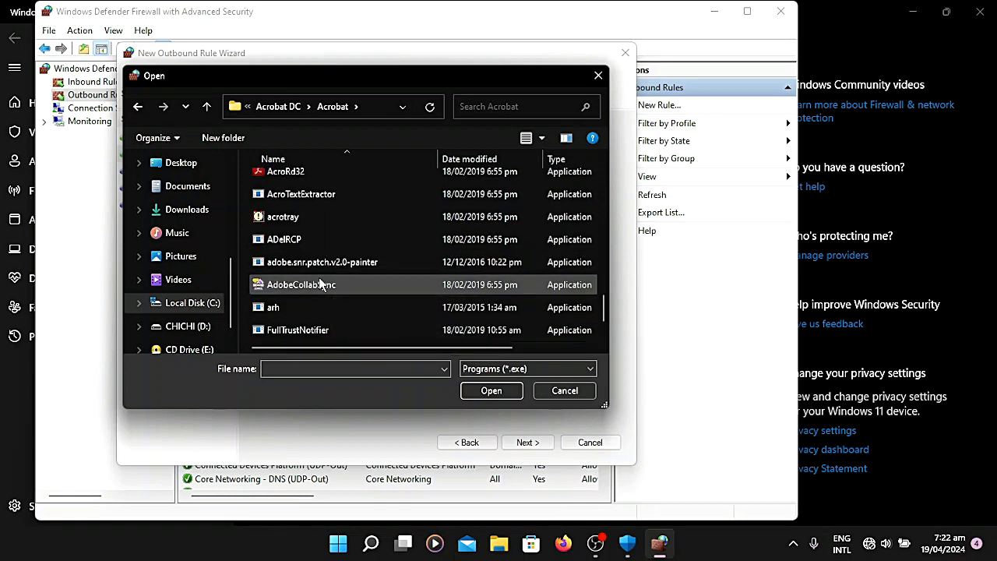
pyautogui.scroll(1, 308, 261)
pyautogui.scroll(-1, 303, 233)
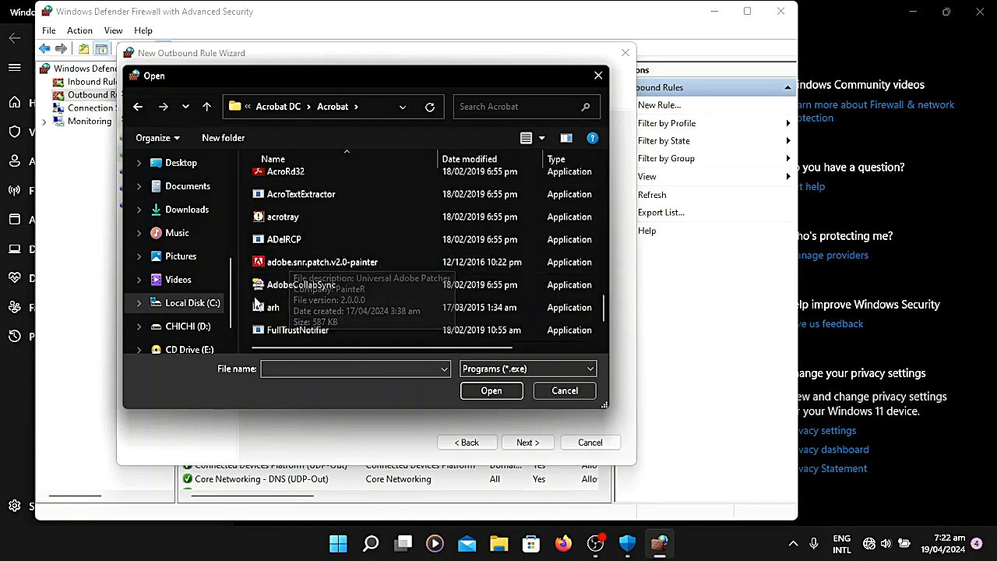
pyautogui.scroll(1, 288, 173)
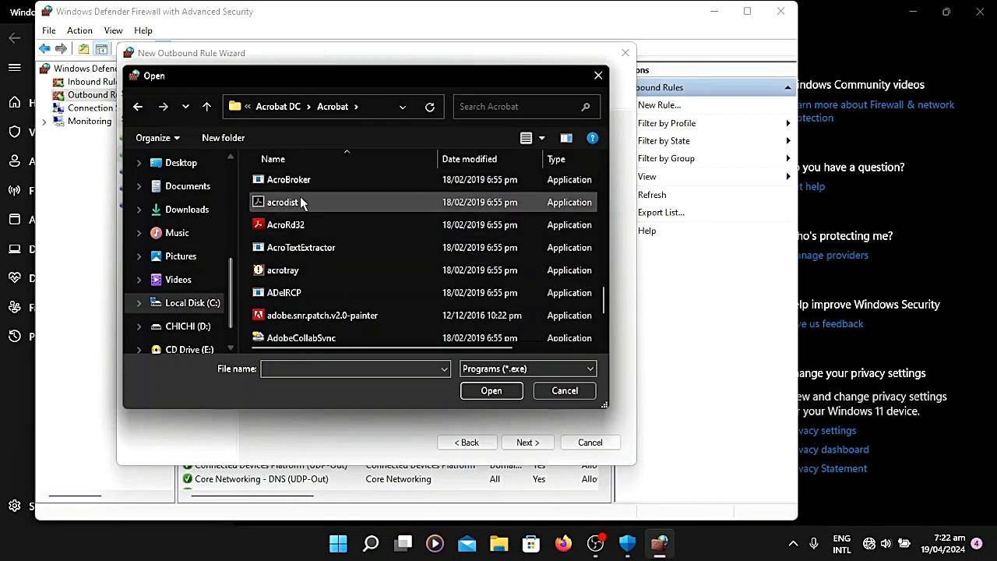
pyautogui.moveTo(402, 346); pyautogui.dragTo(367, 353)
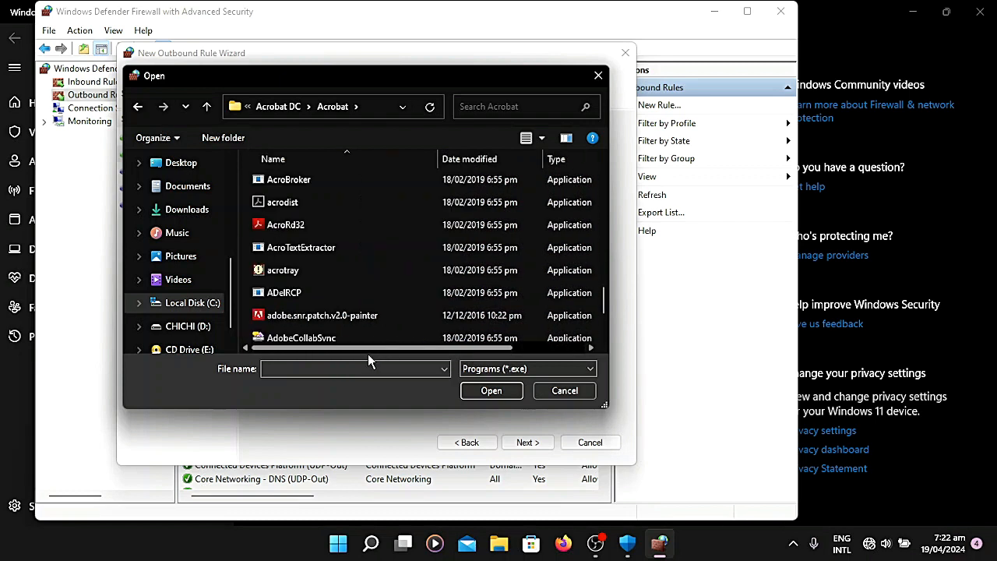
pyautogui.click(288, 202)
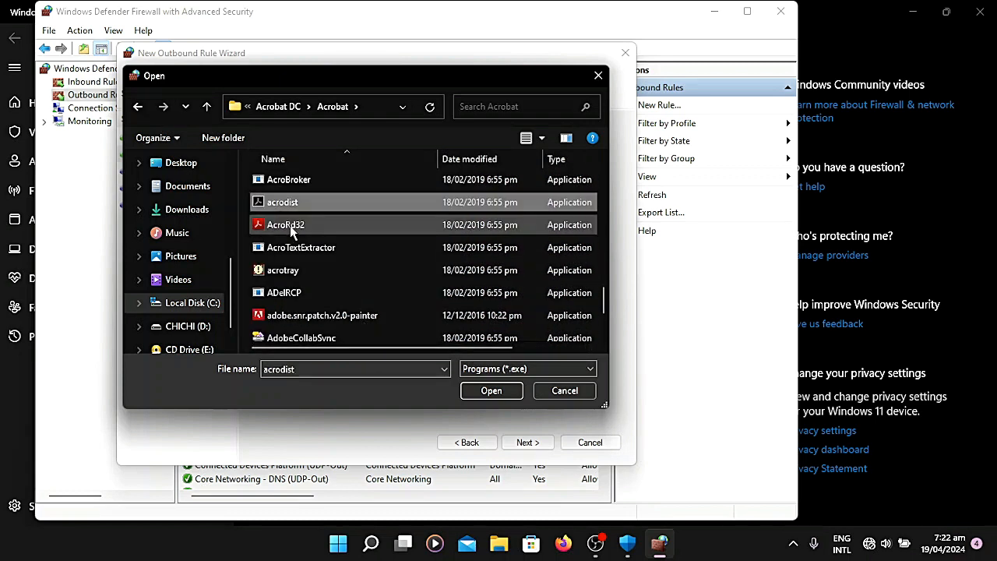
pyautogui.click(491, 391)
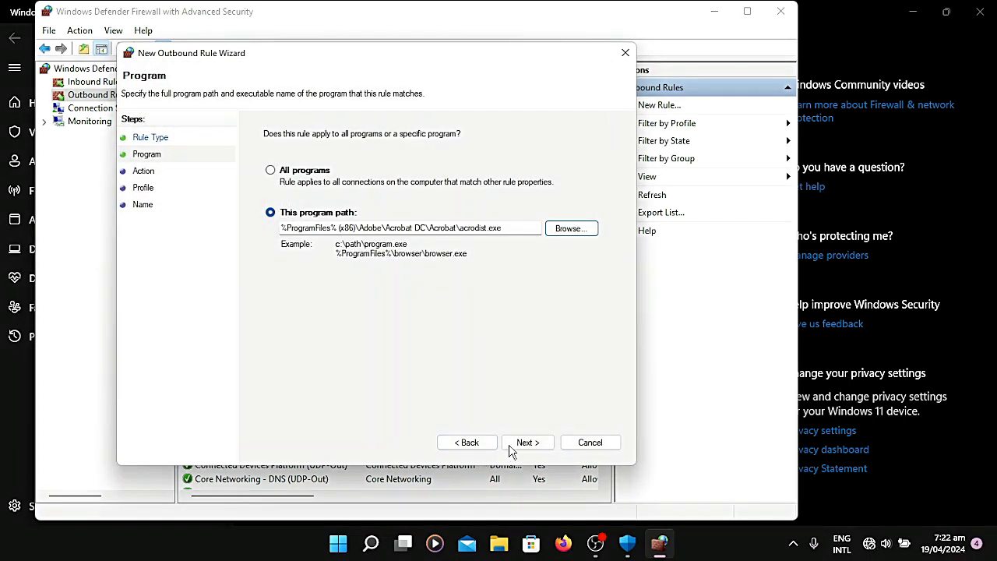
# Step: Set the rule to block the connection and apply it to the Domain, Private and Public profiles
pyautogui.click(521, 444)
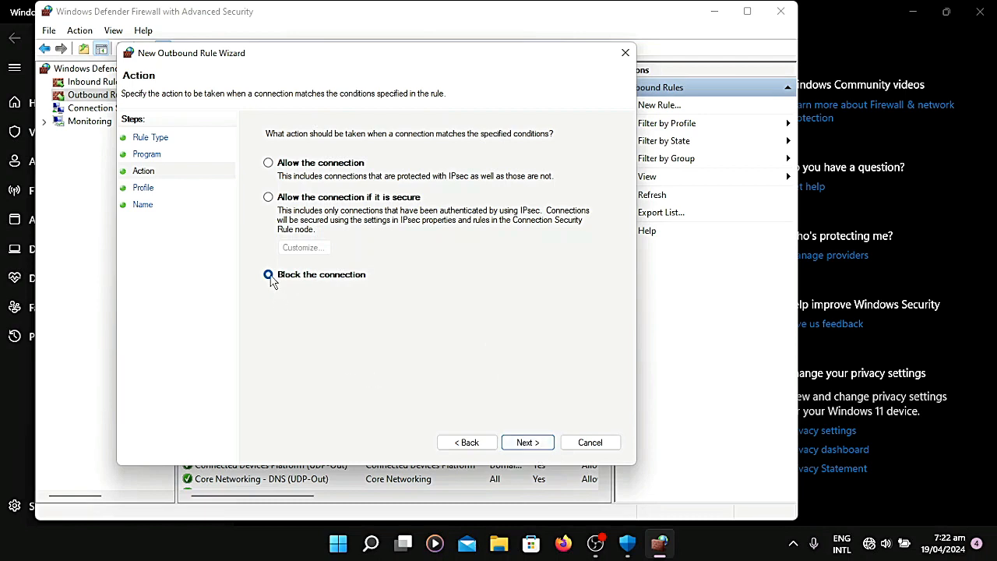
pyautogui.click(536, 444)
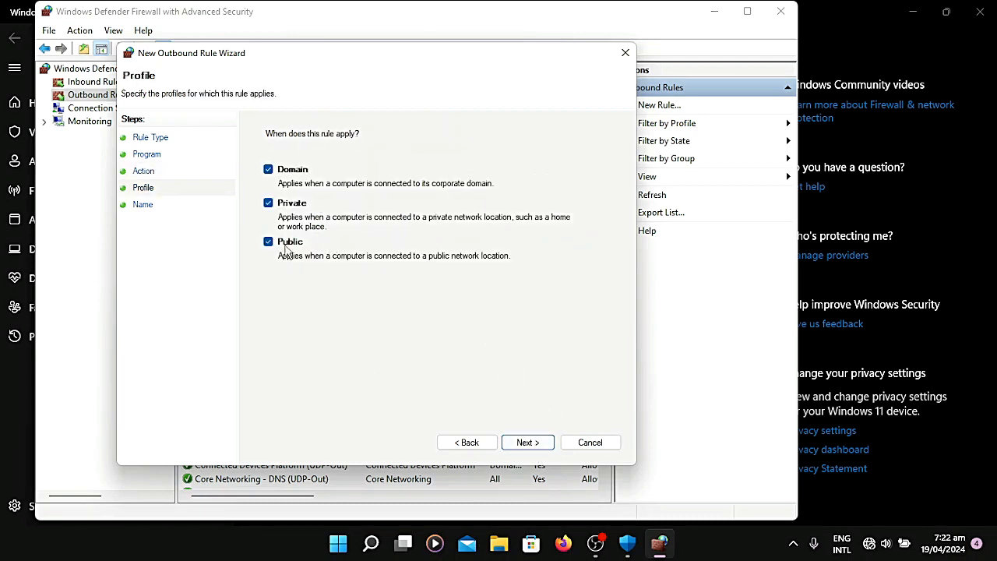
pyautogui.click(534, 445)
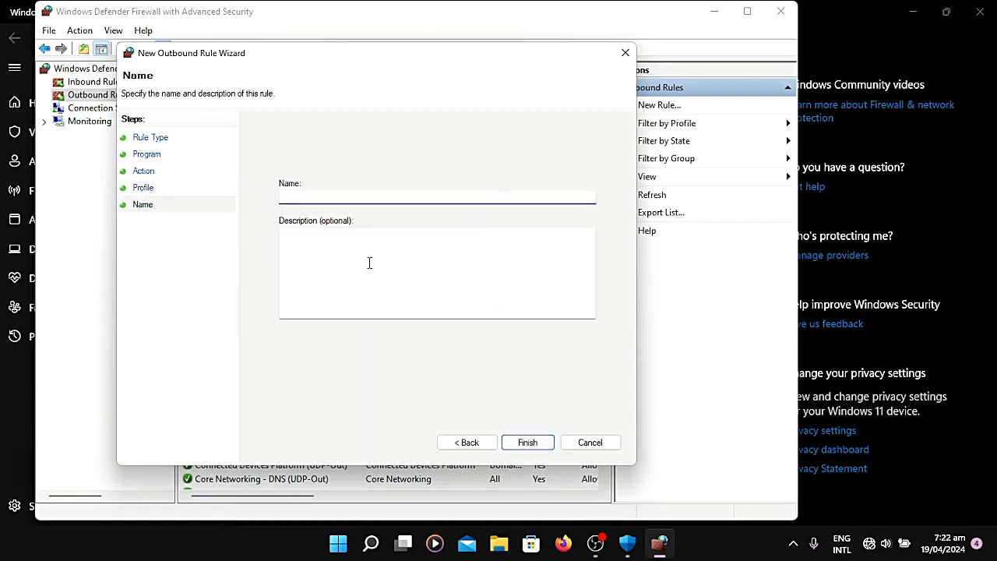
# Step: Name the outbound rule ADOBE DC, leave its description empty and finish creating it
pyautogui.write('ADOBE DC')
pyautogui.click(373, 252)
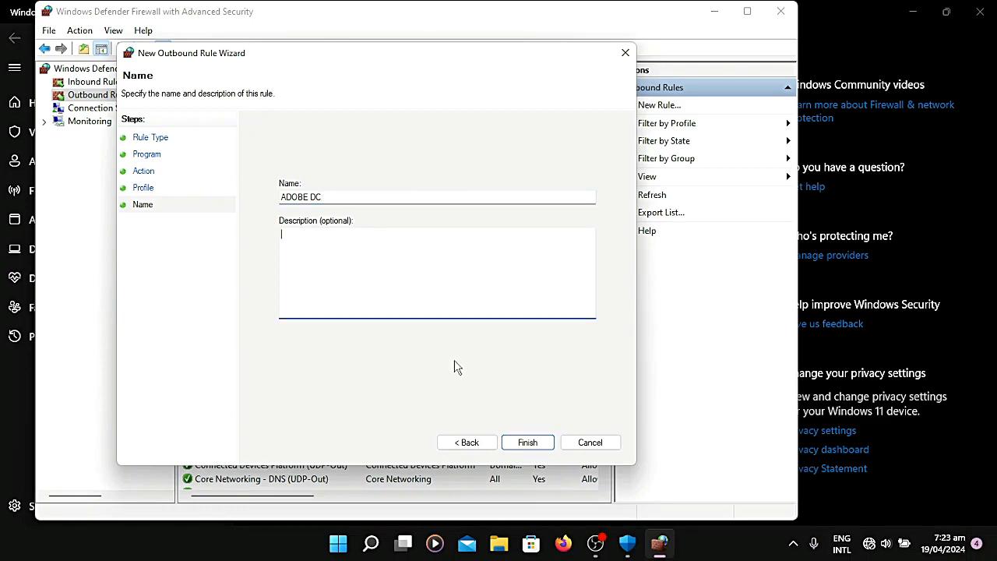
pyautogui.click(520, 442)
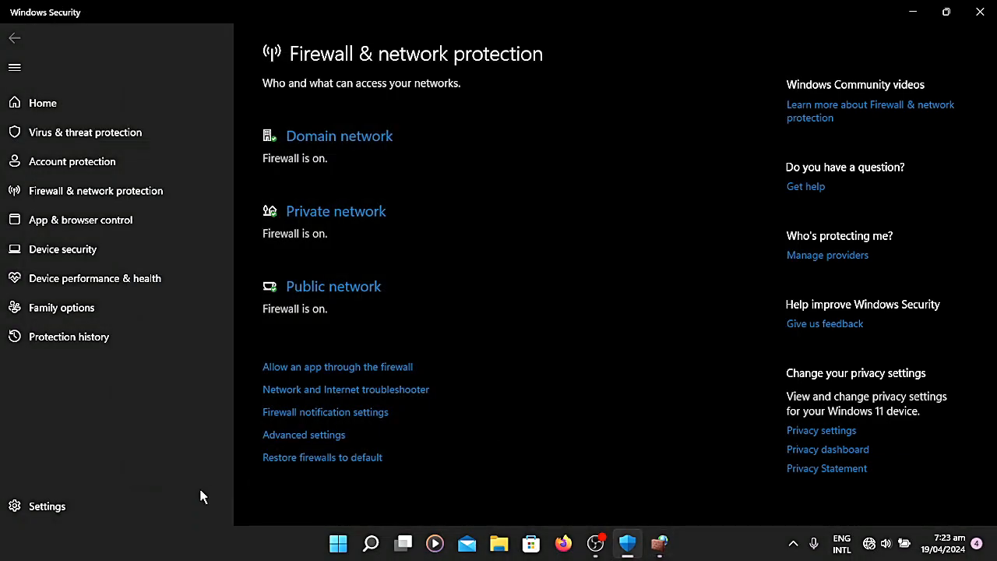